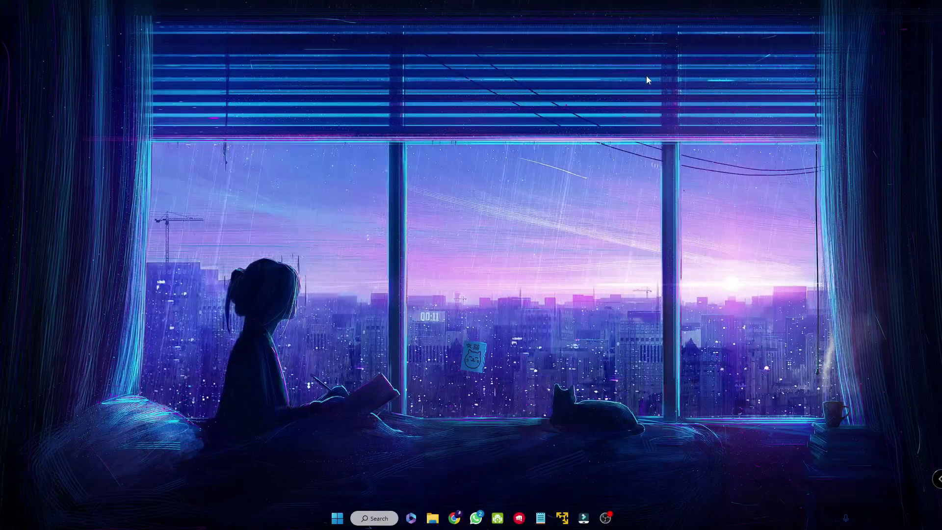
Open Device Manager, expand Network adapters and select the Intel Wi-Fi 6 AX200 adapter
{"action": "right_click", "coordinate": [342, 519]}
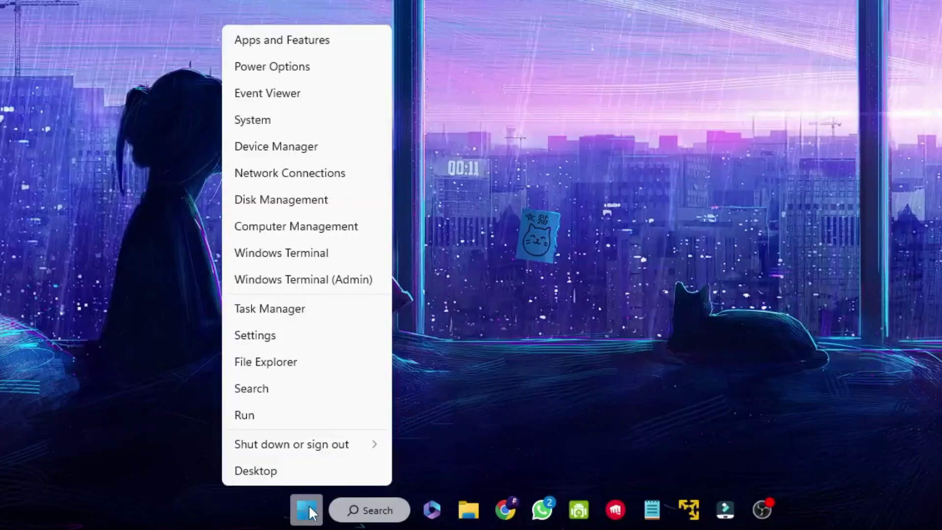
{"action": "left_click", "coordinate": [289, 146]}
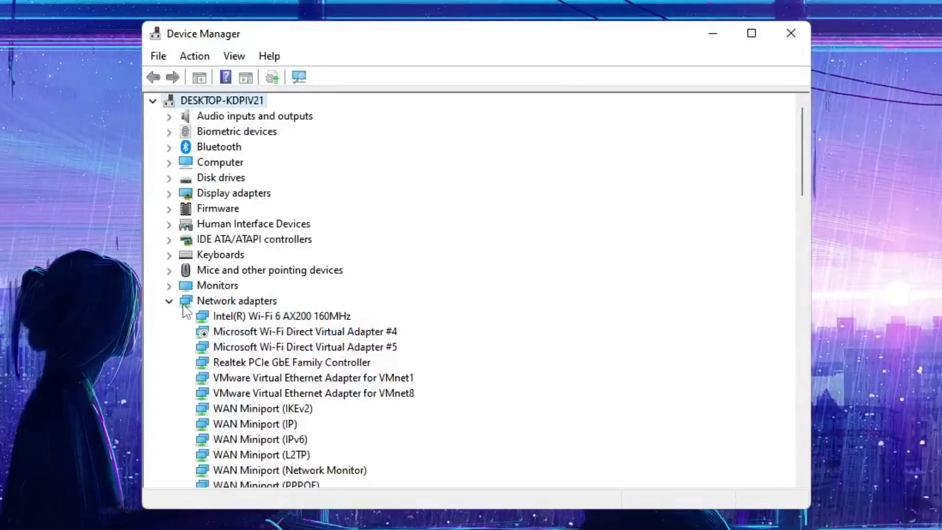
{"action": "double_click", "coordinate": [186, 301]}
{"action": "double_click", "coordinate": [236, 301]}
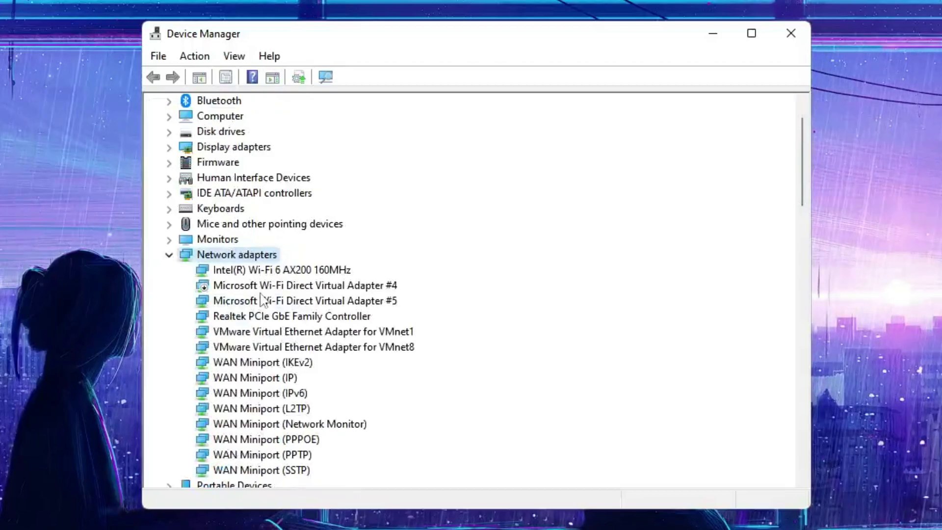
{"action": "scroll", "coordinate": [260, 294], "scroll_direction": "down", "scroll_amount": 1}
{"action": "left_click", "coordinate": [246, 228]}
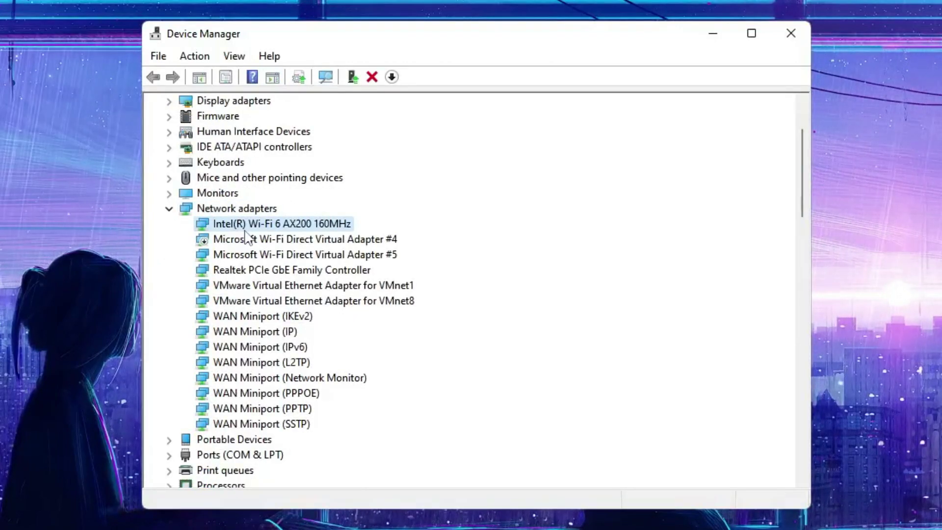
{"action": "left_click", "coordinate": [260, 275]}
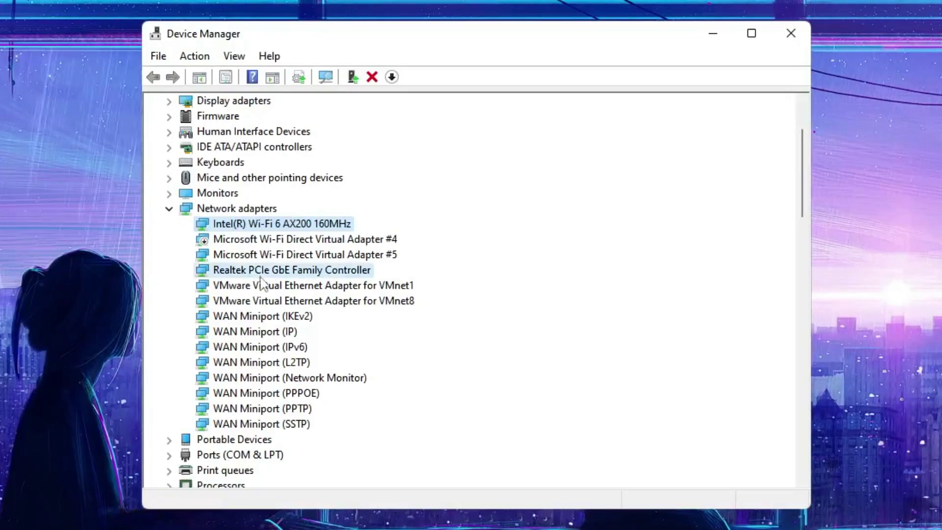
{"action": "left_click", "coordinate": [260, 227]}
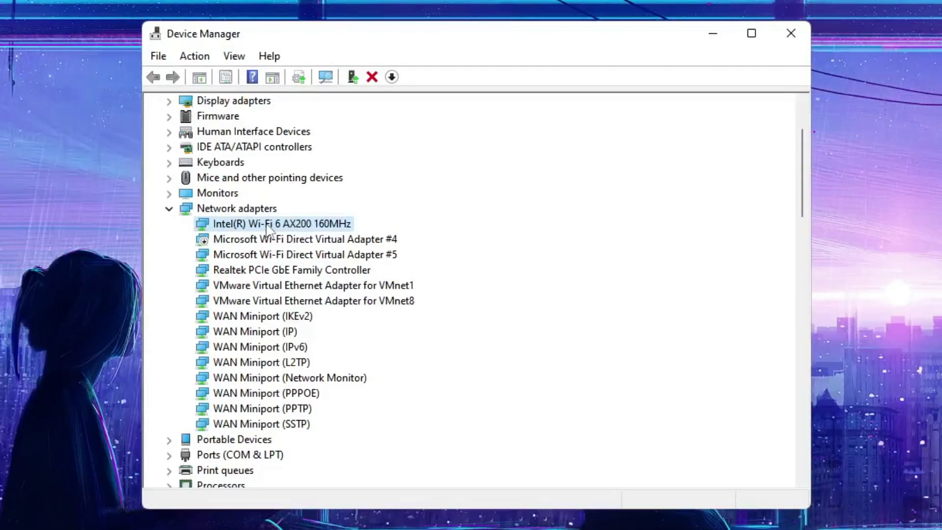
Run an automatic driver search for the Intel Wi-Fi 6 AX200, confirming the best driver is installed
{"action": "right_click", "coordinate": [267, 228]}
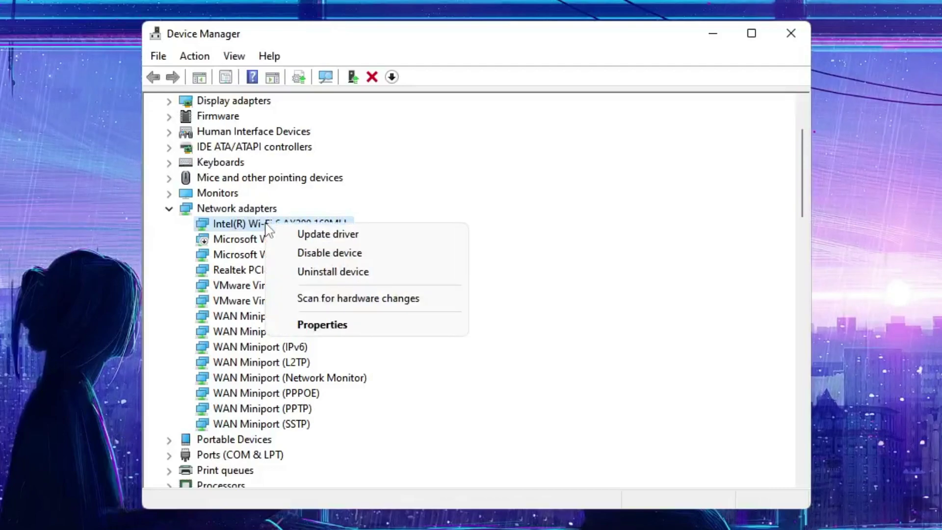
{"action": "left_click", "coordinate": [328, 236]}
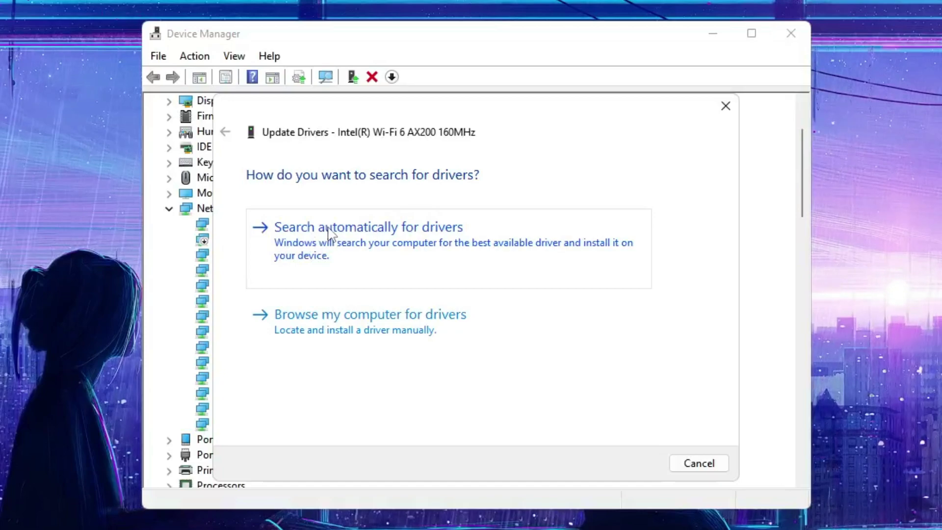
{"action": "left_click", "coordinate": [329, 234]}
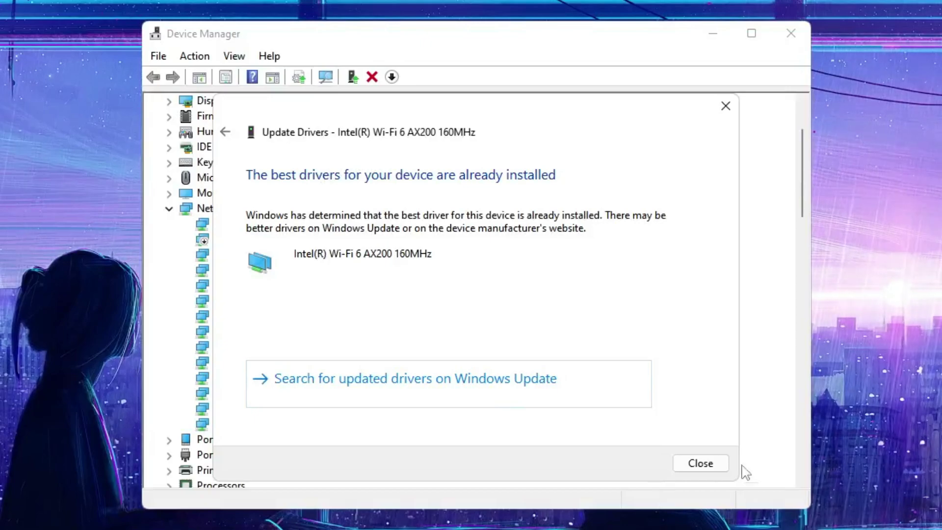
{"action": "left_click", "coordinate": [707, 463]}
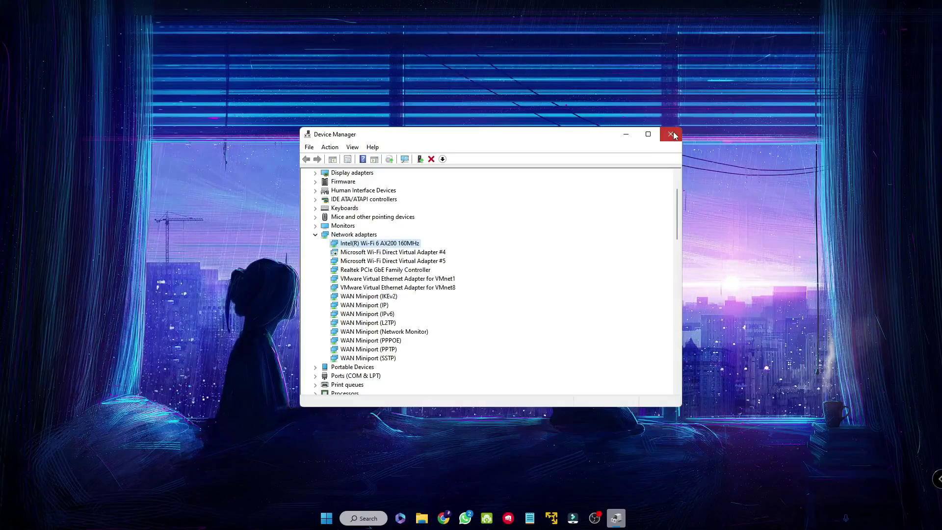
Close Device Manager and launch ncpa.cpl from Windows Search to open Network Connections
{"action": "left_click", "coordinate": [790, 33]}
{"action": "left_click", "coordinate": [382, 519]}
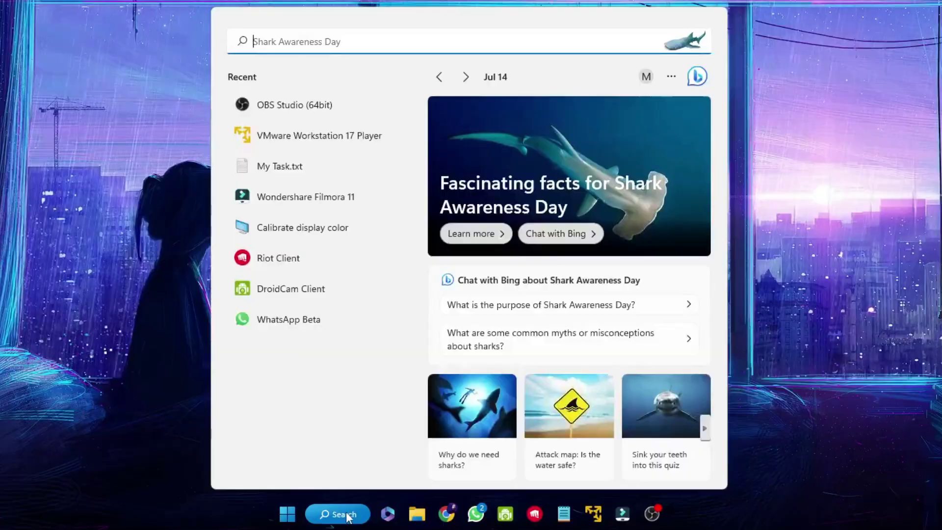
{"action": "type", "text": "ncpa"}
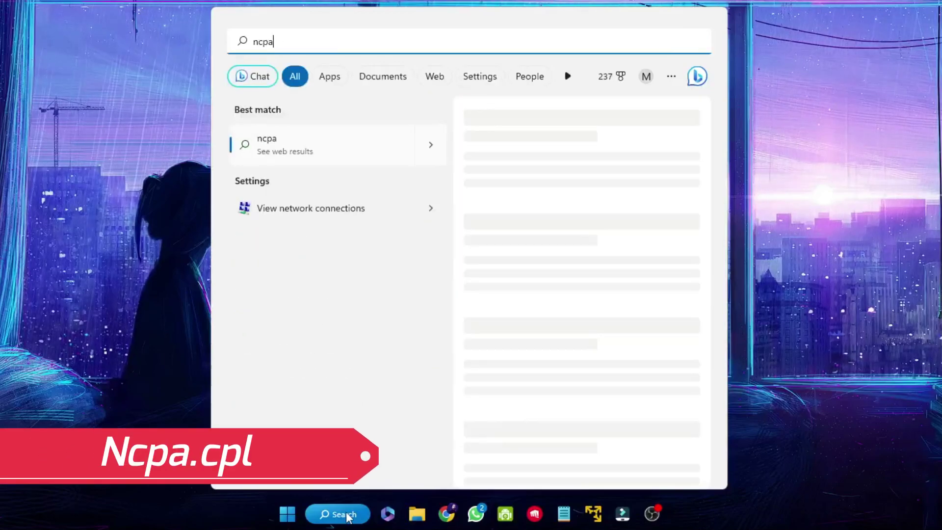
{"action": "type", "text": ".cpl"}
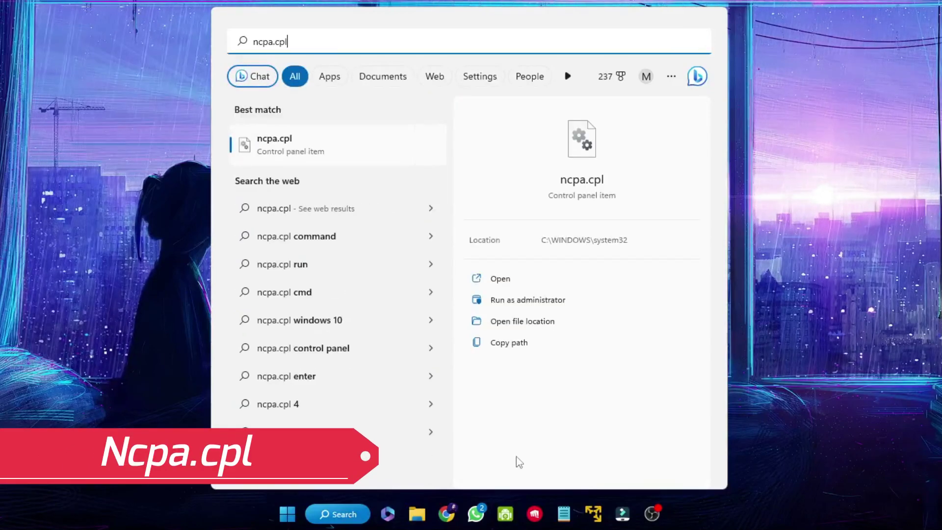
{"action": "key", "text": "Return"}
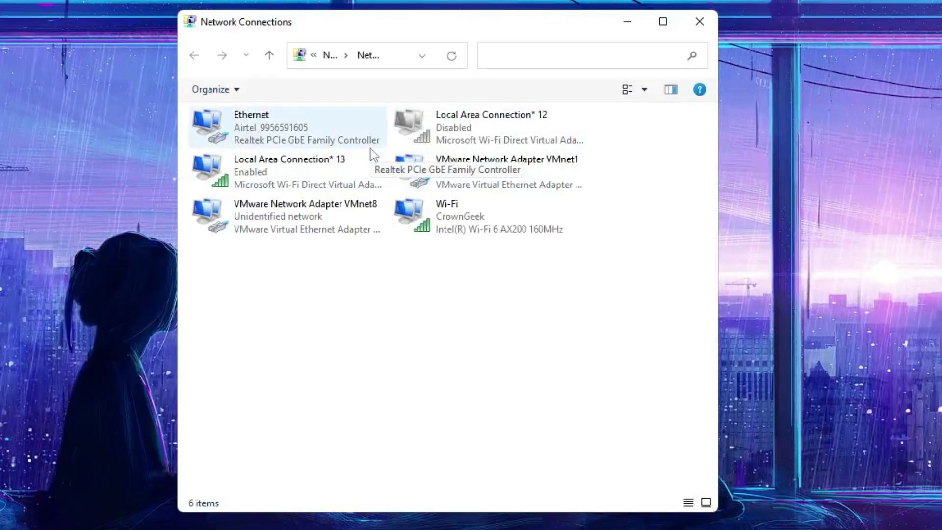
From the Wi-Fi connection's Properties, open the Intel Wi-Fi 6 AX200 160MHz device configuration
{"action": "left_click", "coordinate": [440, 209]}
{"action": "left_click", "coordinate": [449, 249]}
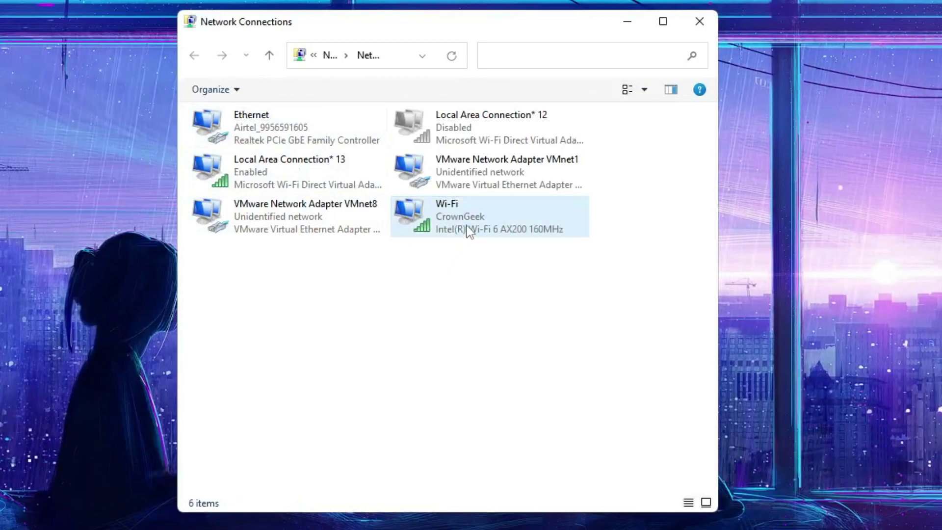
{"action": "left_click", "coordinate": [468, 229]}
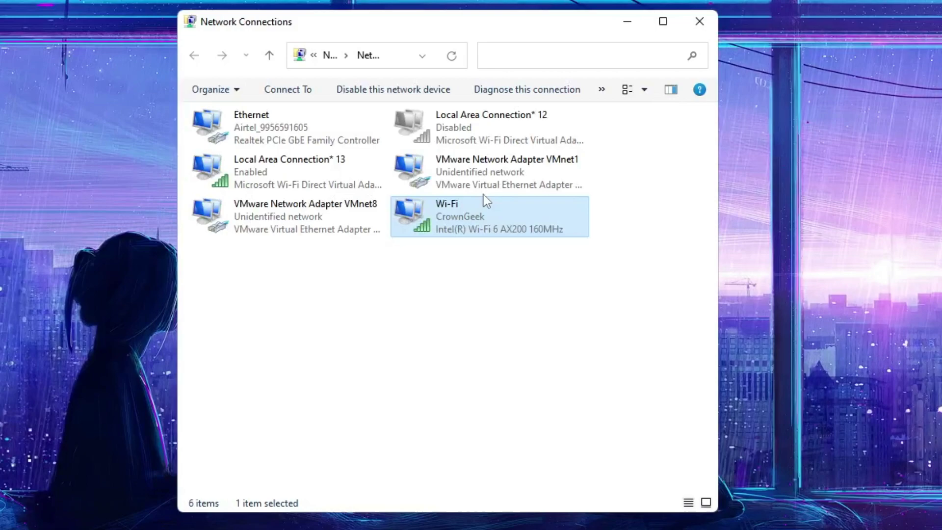
{"action": "right_click", "coordinate": [460, 212]}
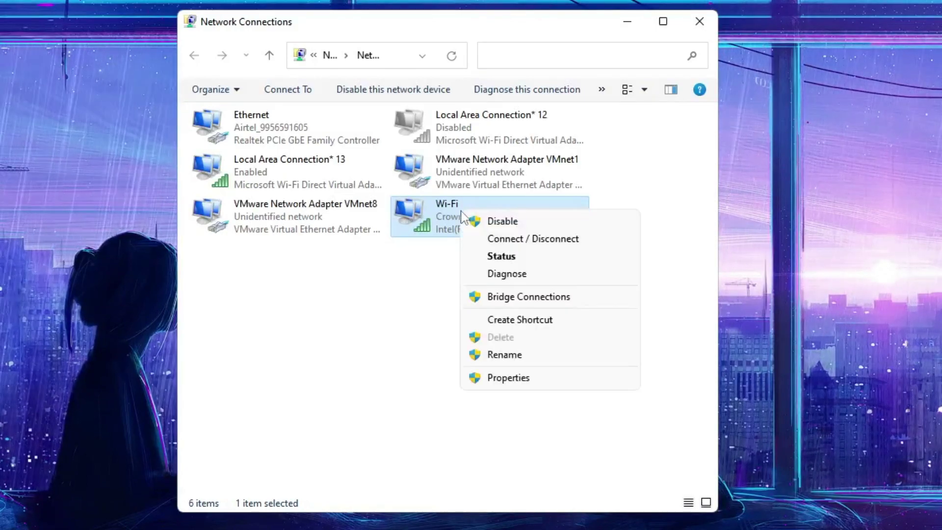
{"action": "left_click", "coordinate": [528, 378]}
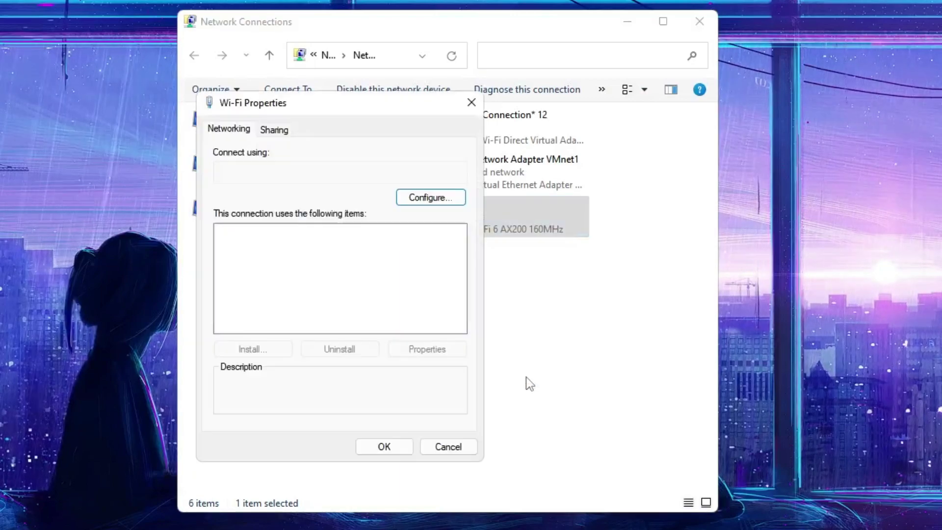
{"action": "left_click_drag", "start_coordinate": [401, 114], "coordinate": [470, 93]}
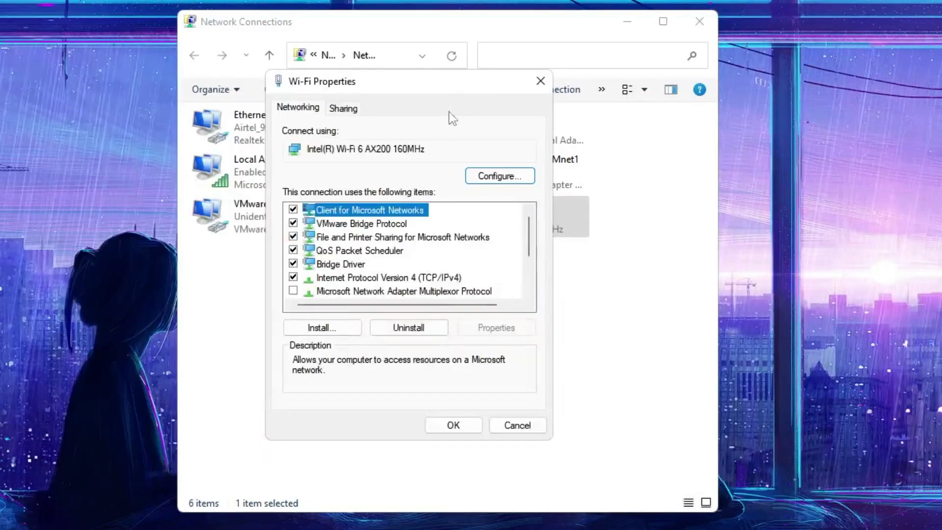
{"action": "left_click", "coordinate": [505, 178]}
{"action": "key", "text": "alt+space"}
Centre the adapter Properties window, review Power Management, and view the Advanced driver settings
{"action": "key", "text": "m"}
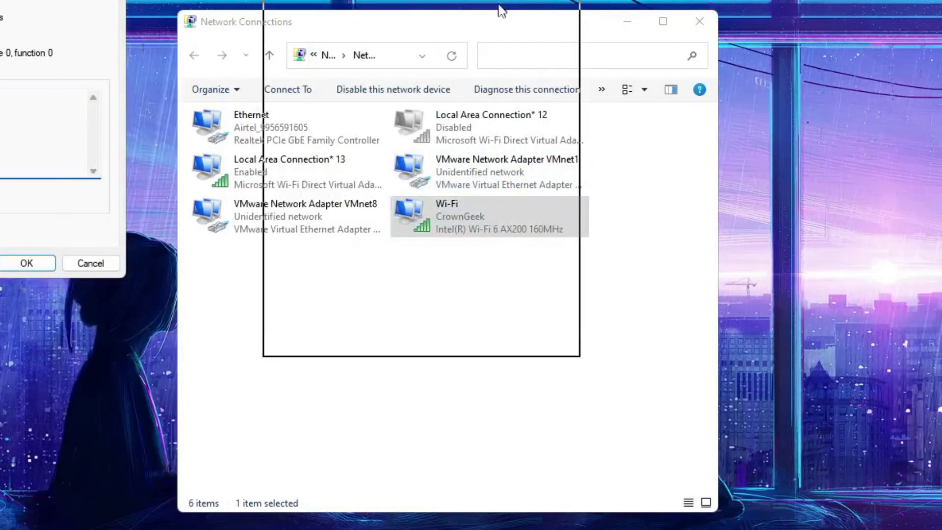
{"action": "left_click", "coordinate": [526, 75]}
{"action": "left_click_drag", "start_coordinate": [526, 76], "coordinate": [560, 59]}
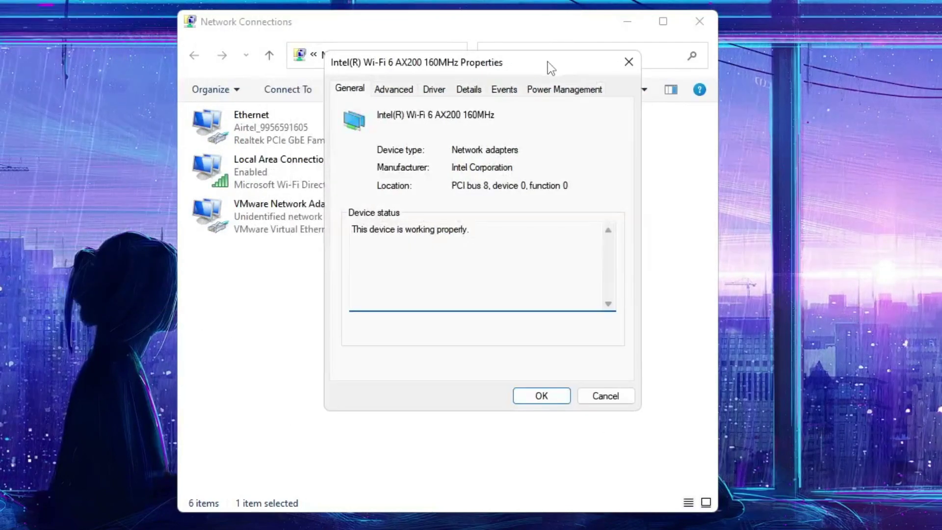
{"action": "left_click", "coordinate": [547, 92]}
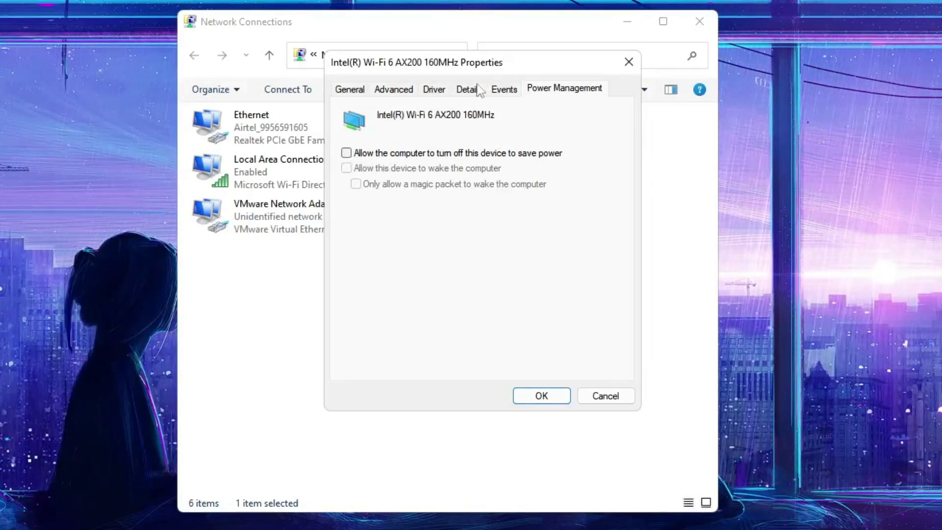
{"action": "left_click", "coordinate": [395, 90]}
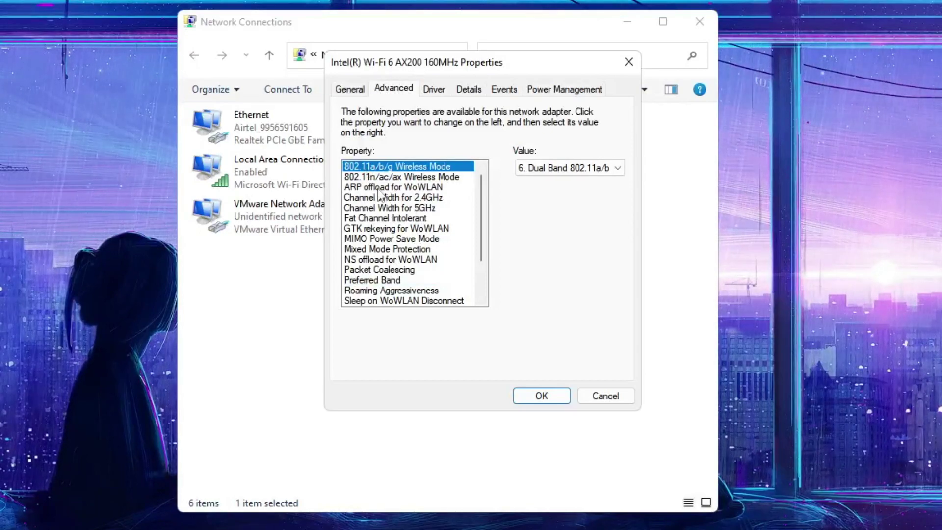
{"action": "left_click", "coordinate": [377, 221]}
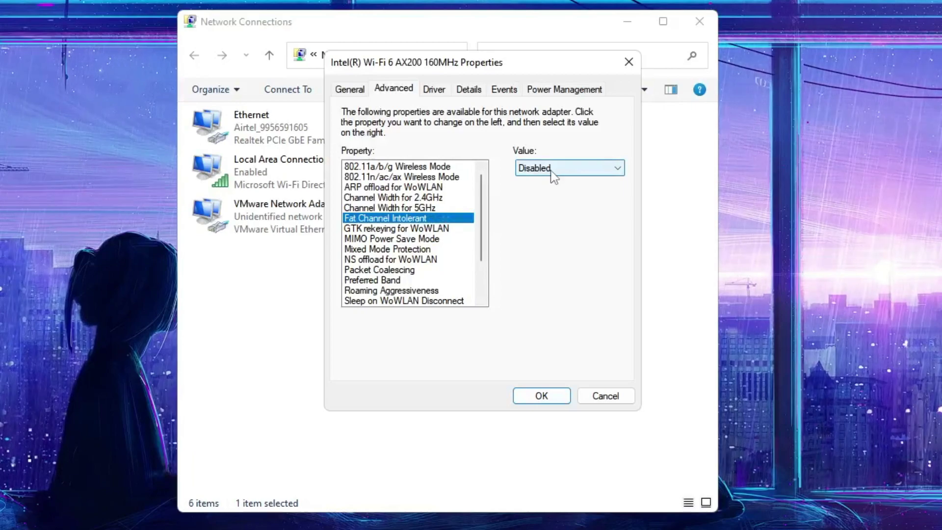
{"action": "left_click", "coordinate": [580, 170]}
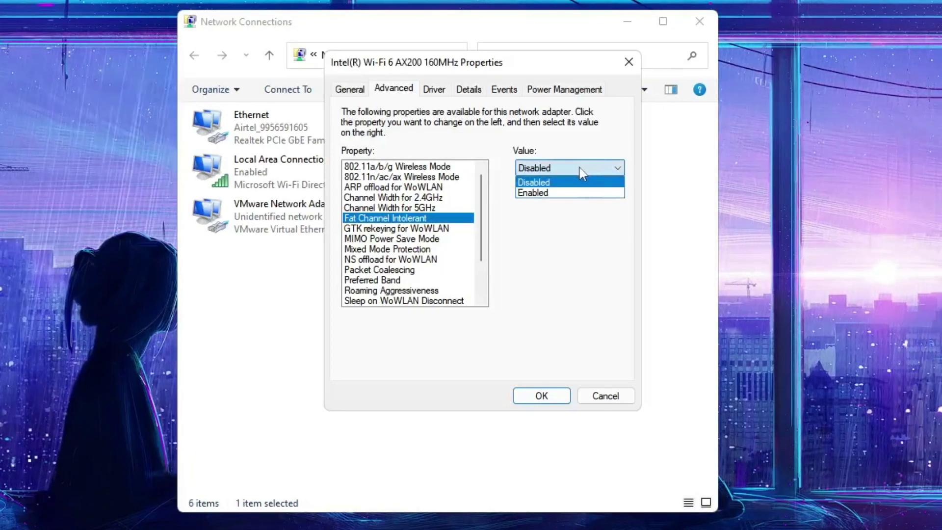
{"action": "left_click", "coordinate": [545, 183]}
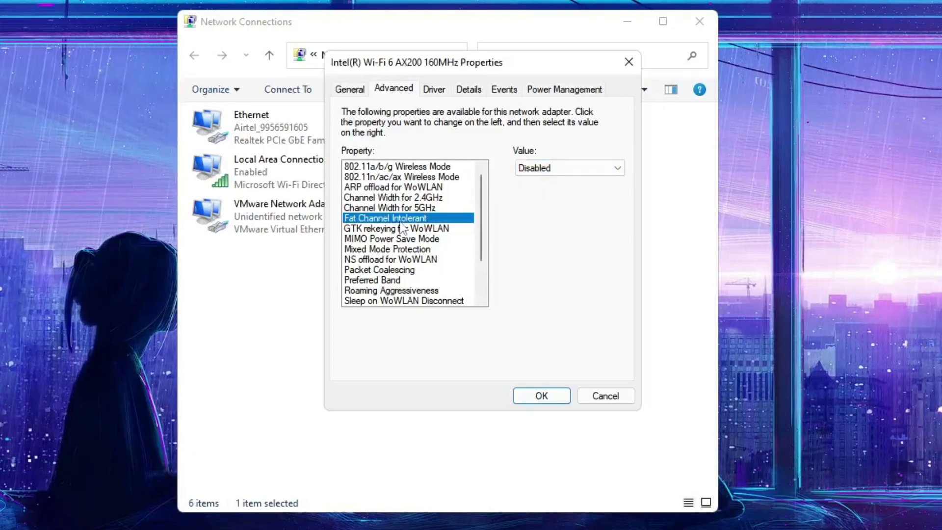
{"action": "left_click", "coordinate": [391, 239]}
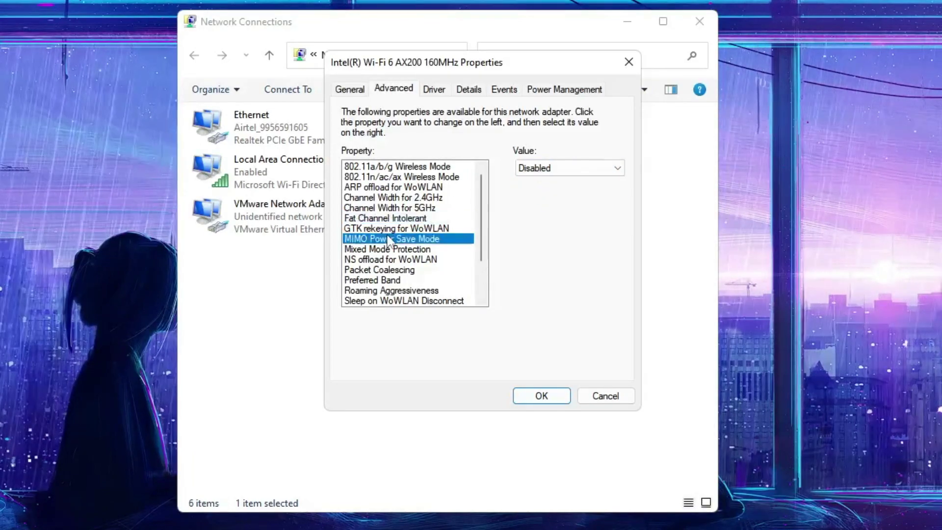
{"action": "left_click", "coordinate": [383, 292]}
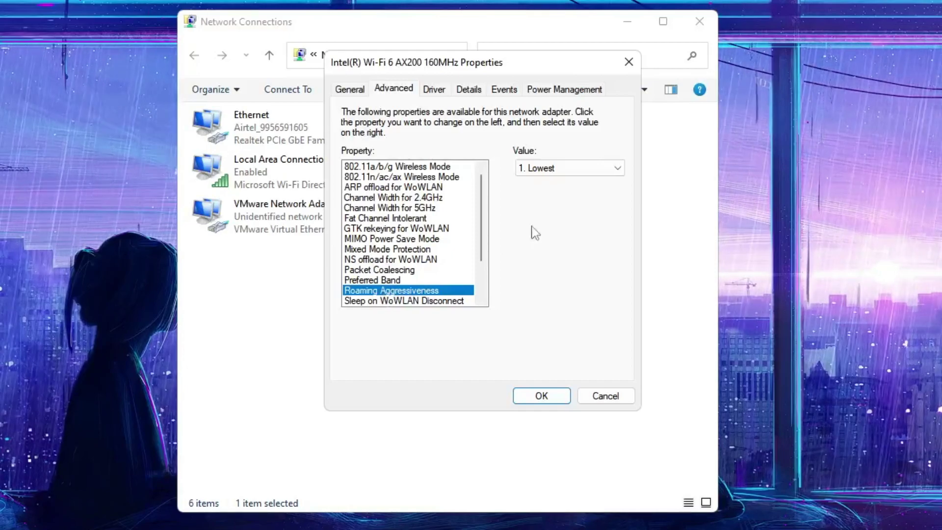
List the Roaming Aggressiveness levels, from 1. Lowest to 5. Highest
{"action": "left_click", "coordinate": [564, 172]}
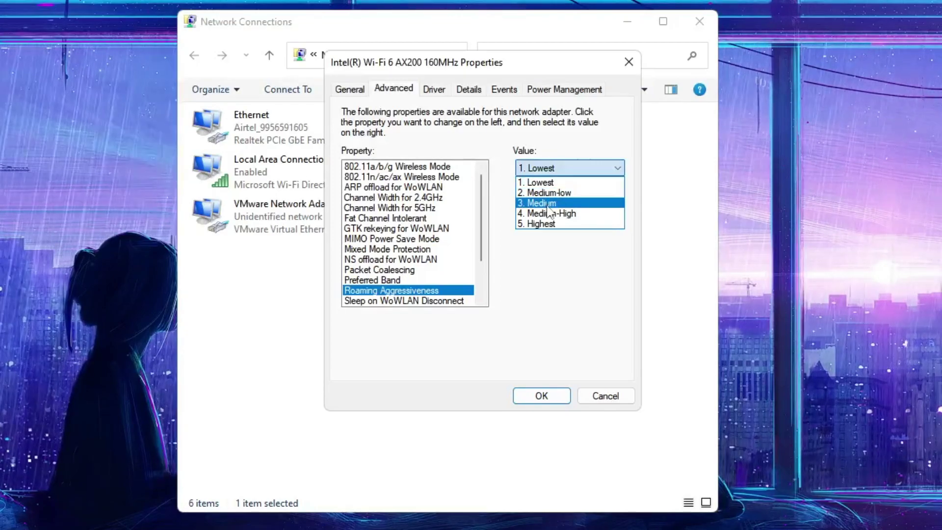
Keep Roaming Aggressiveness at 1. Lowest and set Preferred Band to 3. Prefer 5GHz band
{"action": "left_click", "coordinate": [394, 236]}
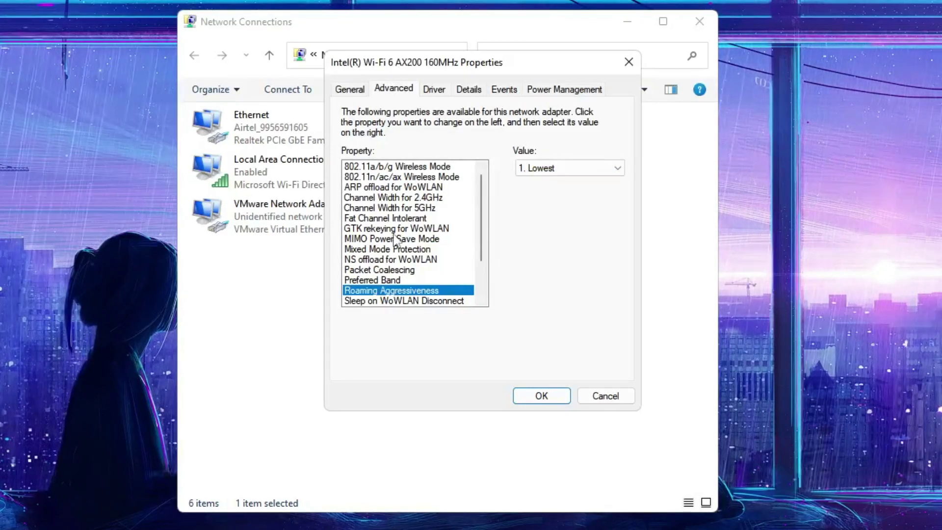
{"action": "scroll", "coordinate": [395, 239], "scroll_direction": "down", "scroll_amount": 1}
{"action": "left_click", "coordinate": [391, 250]}
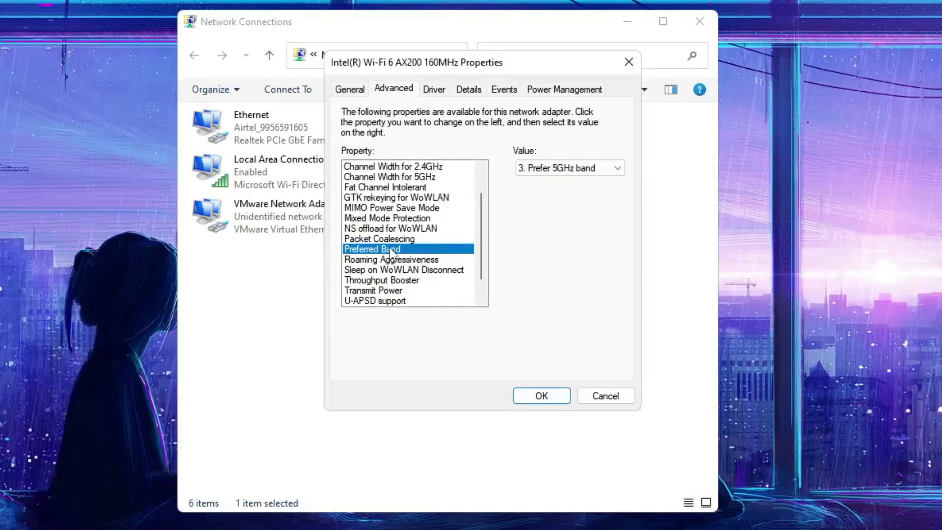
{"action": "left_click", "coordinate": [564, 168]}
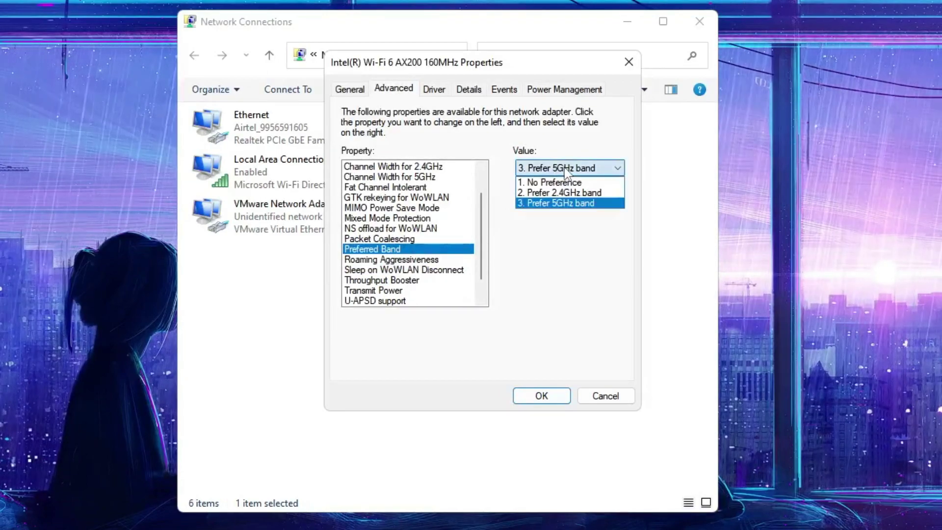
{"action": "left_click", "coordinate": [571, 204]}
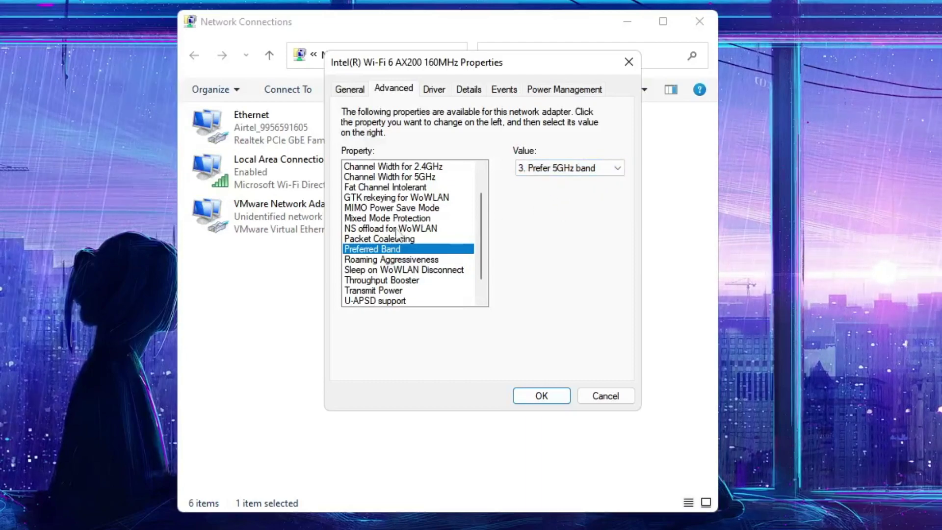
Set Channel Width for 5GHz to Auto
{"action": "scroll", "coordinate": [395, 229], "scroll_direction": "up", "scroll_amount": 1}
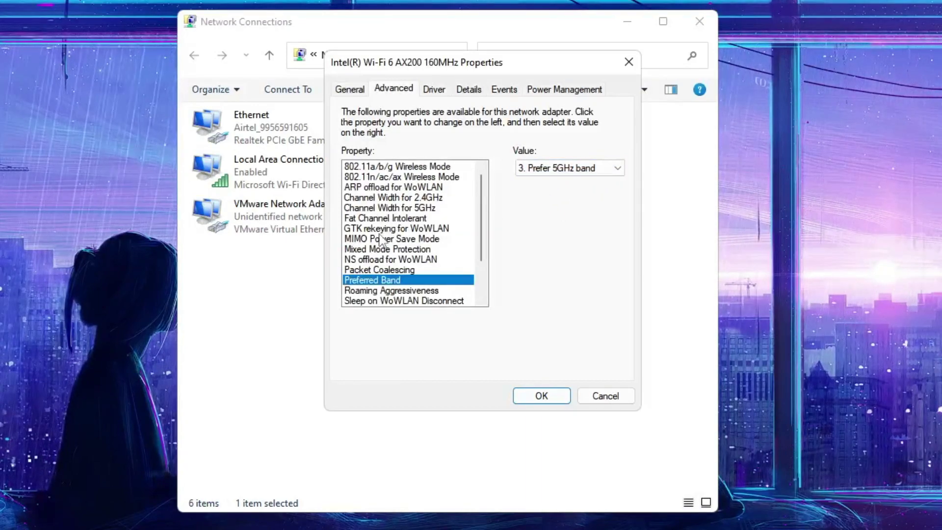
{"action": "left_click", "coordinate": [383, 198]}
{"action": "left_click", "coordinate": [385, 208]}
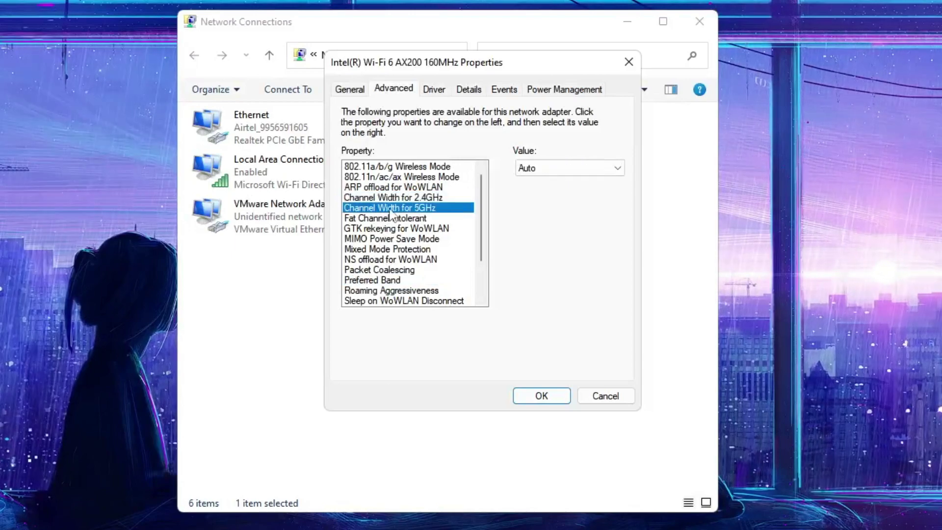
{"action": "left_click", "coordinate": [540, 168]}
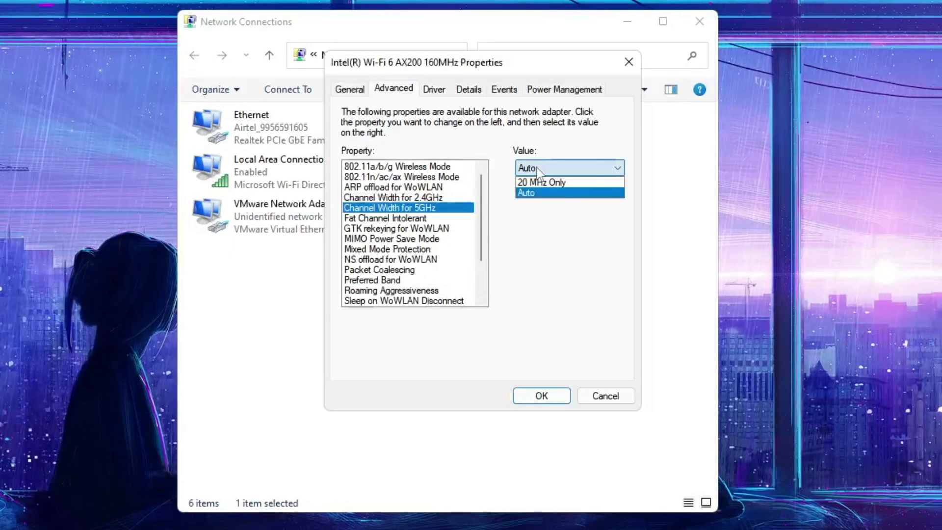
{"action": "left_click", "coordinate": [547, 209]}
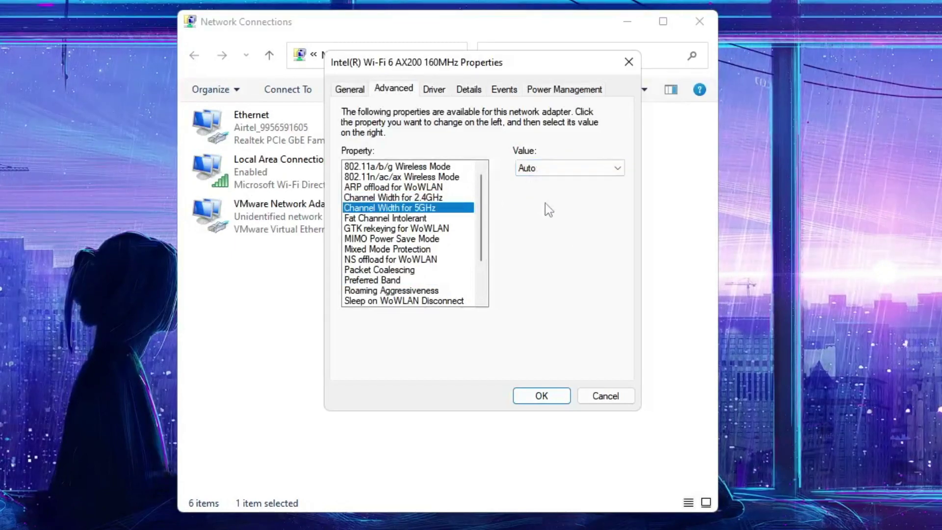
Apply the adapter's advanced settings and reopen the Wi-Fi connection's Properties
{"action": "left_click", "coordinate": [541, 396]}
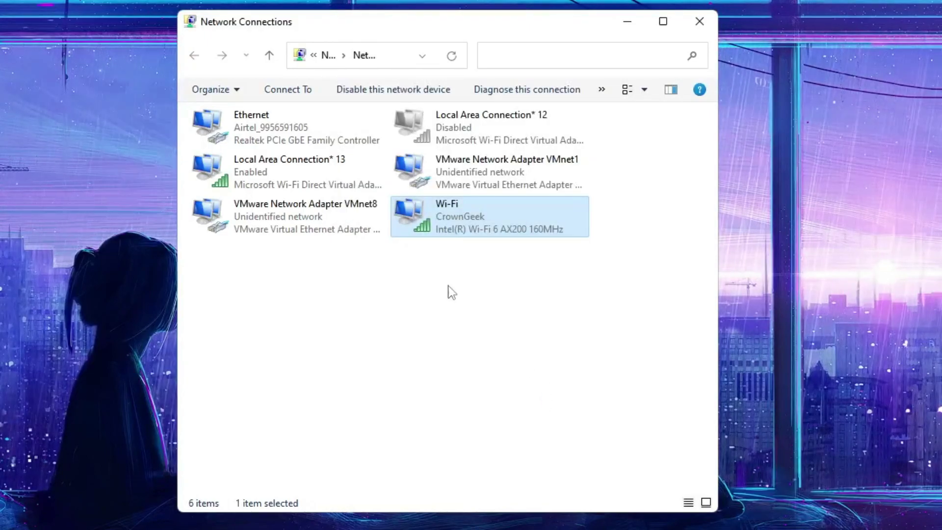
{"action": "right_click", "coordinate": [474, 217]}
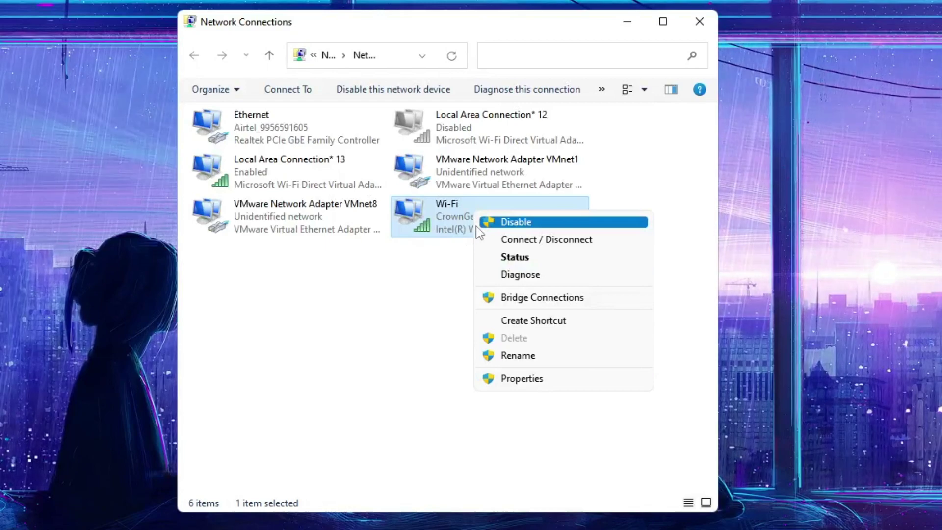
{"action": "left_click", "coordinate": [528, 379]}
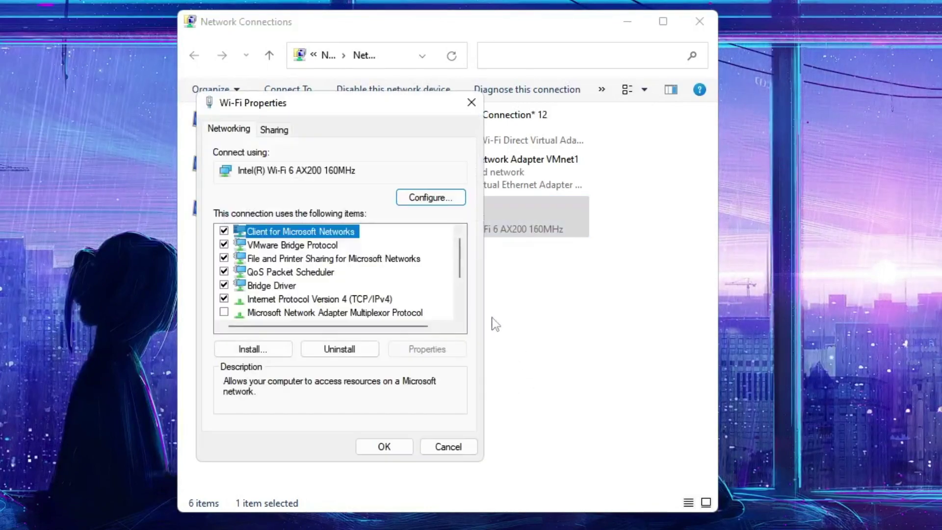
{"action": "left_click_drag", "start_coordinate": [397, 101], "coordinate": [527, 54]}
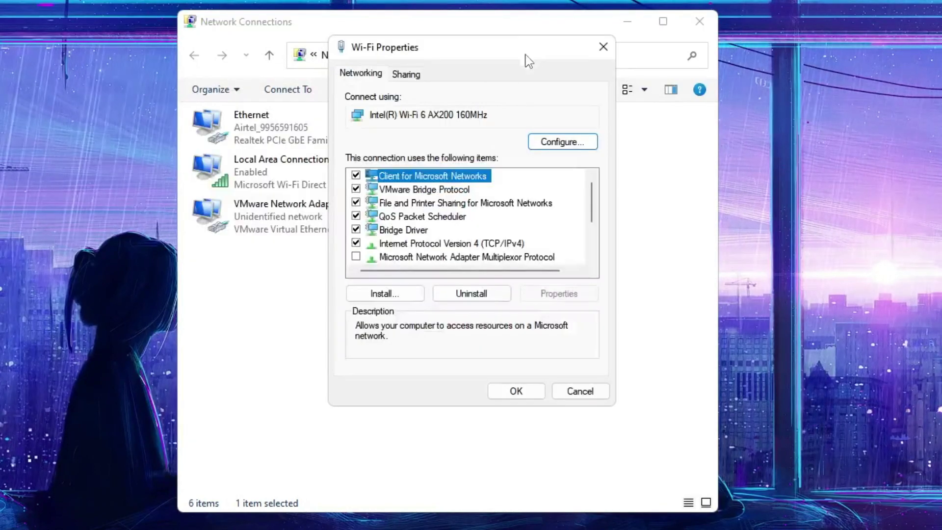
Set the IPv4 DNS servers manually to 1.1.1.1 preferred and 1.0.0.1 alternate
{"action": "left_click", "coordinate": [436, 245]}
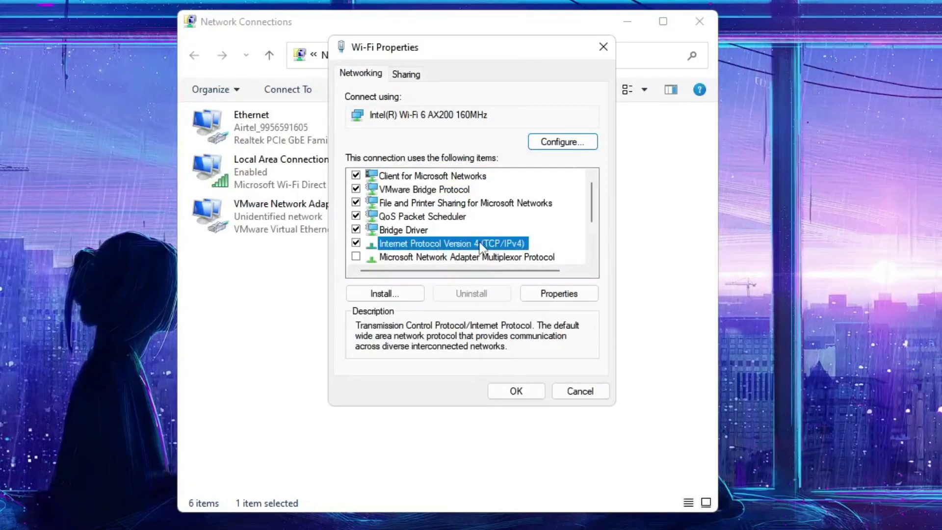
{"action": "double_click", "coordinate": [479, 247]}
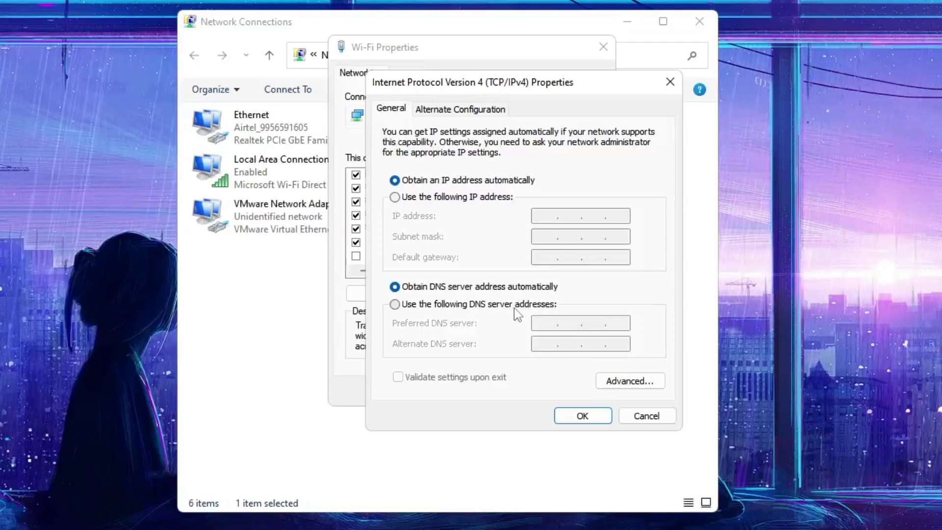
{"action": "left_click", "coordinate": [438, 304]}
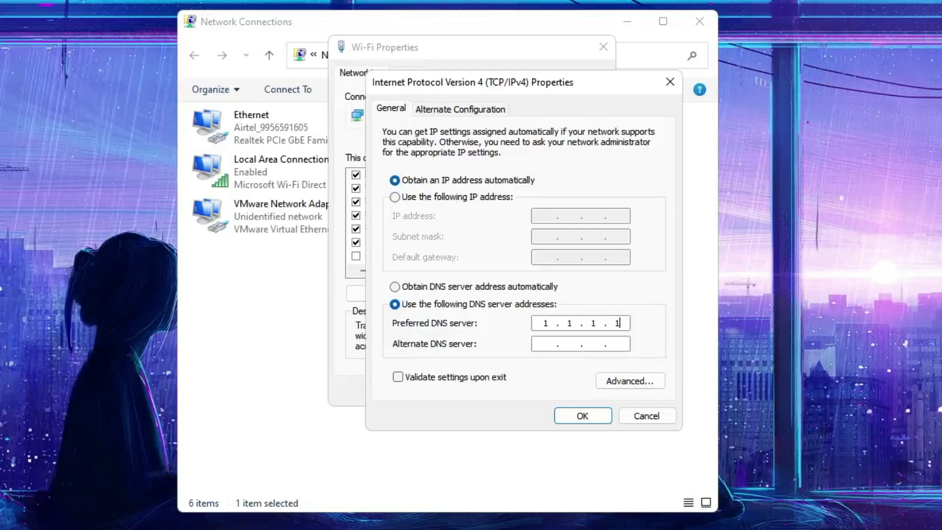
{"action": "left_click", "coordinate": [538, 341]}
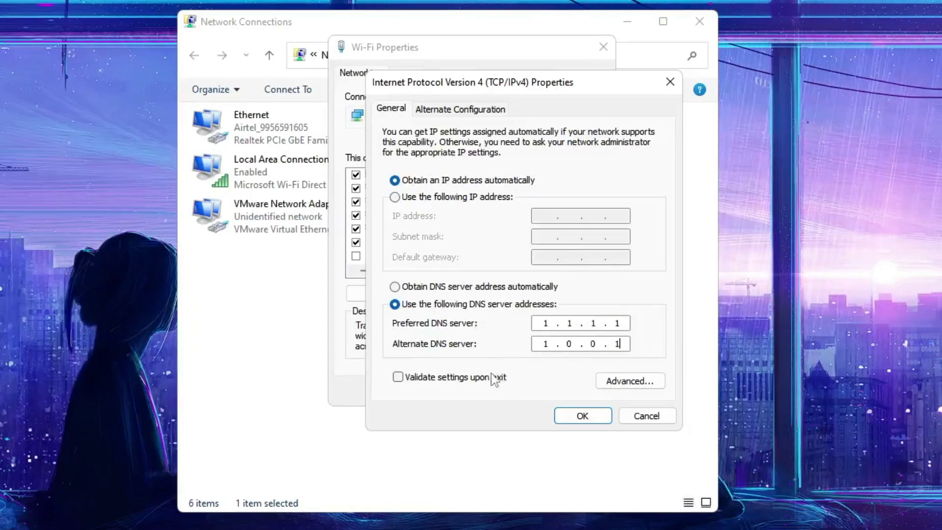
{"action": "left_click", "coordinate": [582, 417]}
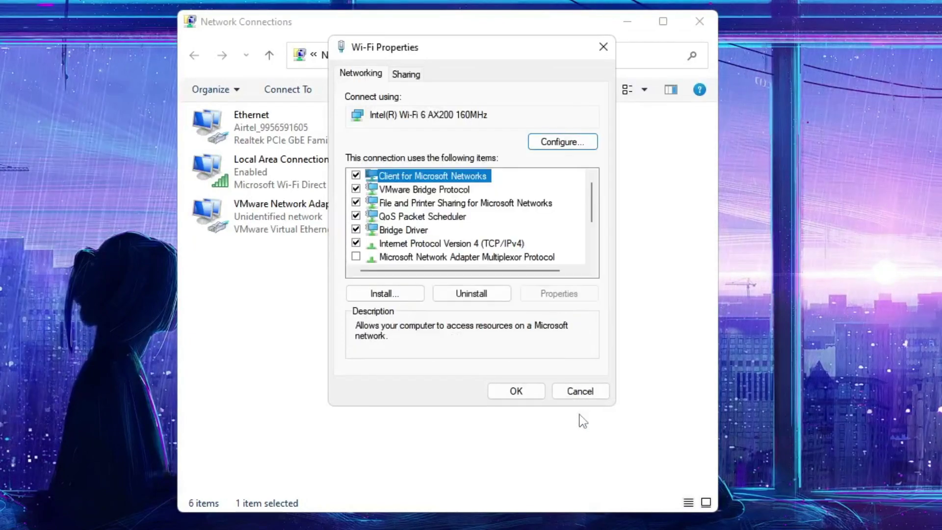
Close Wi-Fi Properties keeping the changes and bring the Chrome Speedtest window forward
{"action": "left_click", "coordinate": [530, 390]}
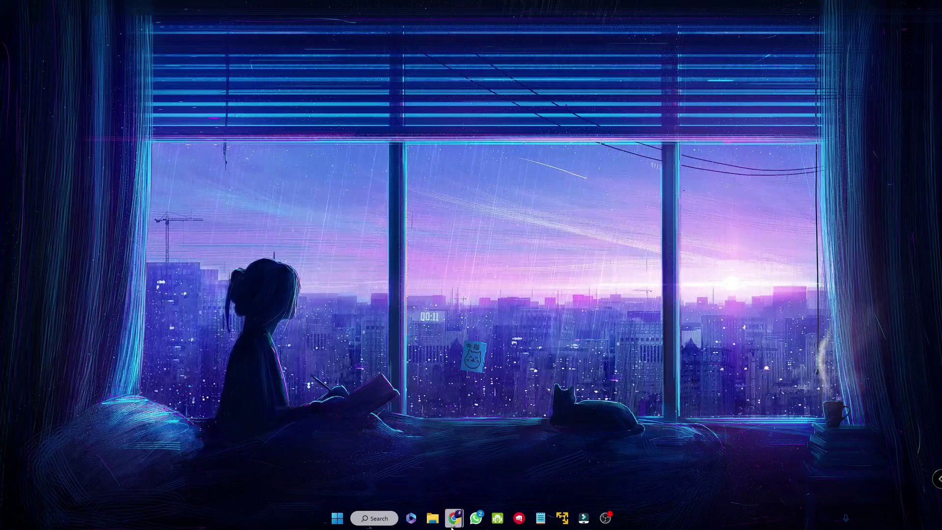
{"action": "mouse_move", "coordinate": [452, 523]}
{"action": "left_click", "coordinate": [493, 477]}
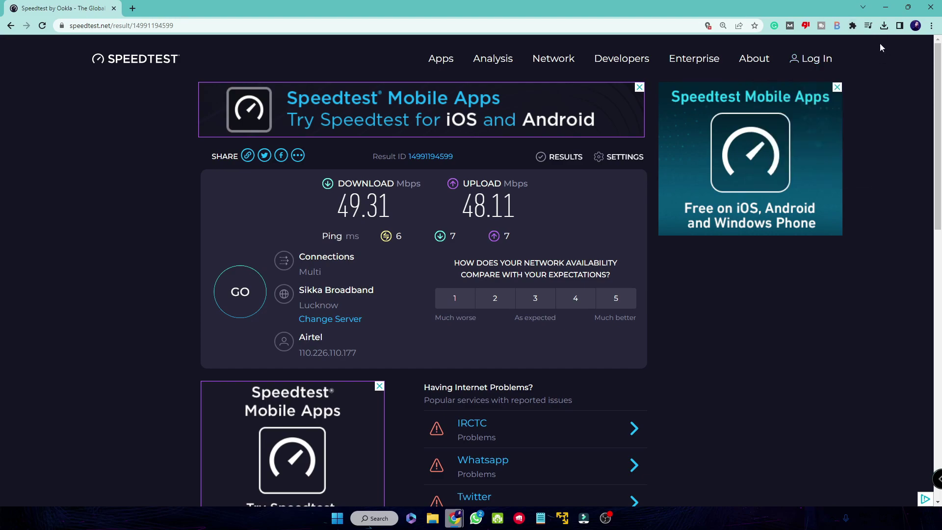
Open Chrome Settings, go to Privacy and security, and start Clear browsing data
{"action": "left_click", "coordinate": [932, 26]}
{"action": "left_click", "coordinate": [855, 218]}
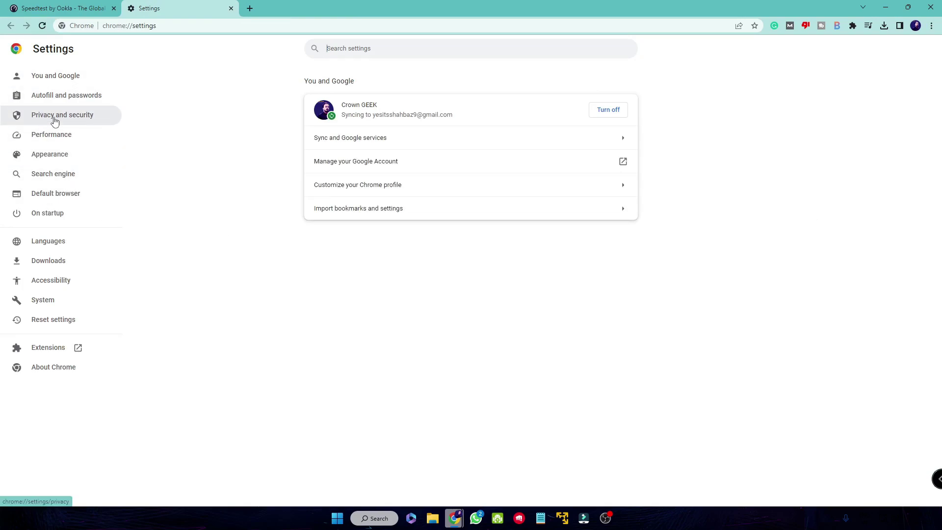
{"action": "left_click", "coordinate": [54, 120]}
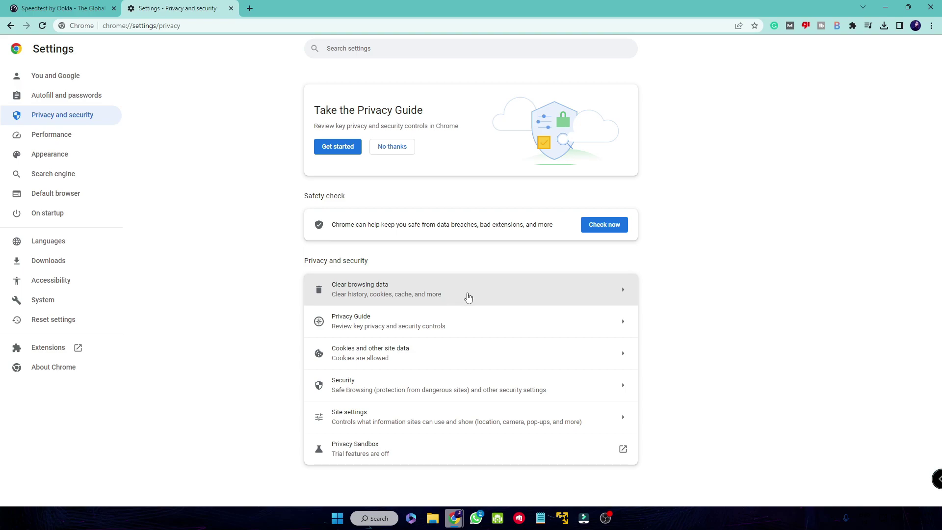
{"action": "left_click", "coordinate": [468, 297]}
Clear All time history, downloads, cookies and cache from the Advanced tab, sparing passwords and autofill
{"action": "left_click", "coordinate": [410, 153]}
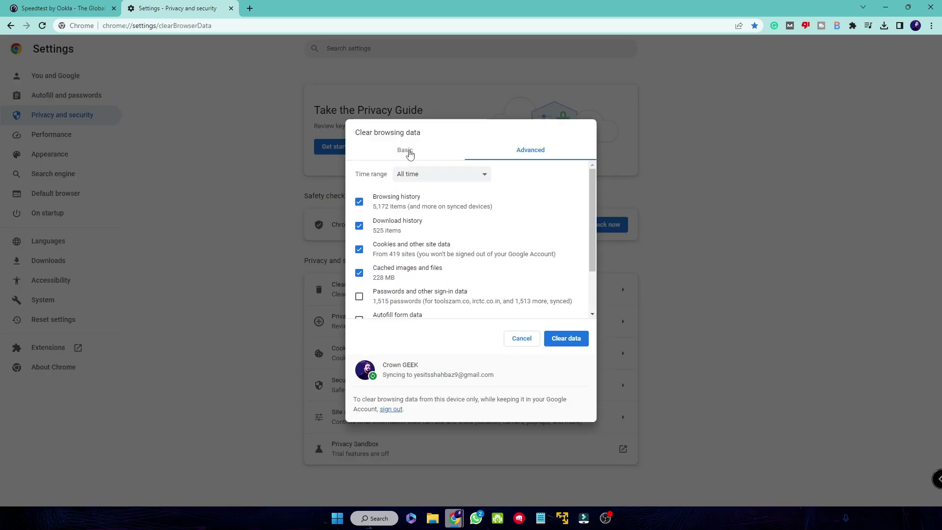
{"action": "left_click", "coordinate": [535, 152]}
{"action": "left_click", "coordinate": [430, 176]}
{"action": "left_click", "coordinate": [417, 217]}
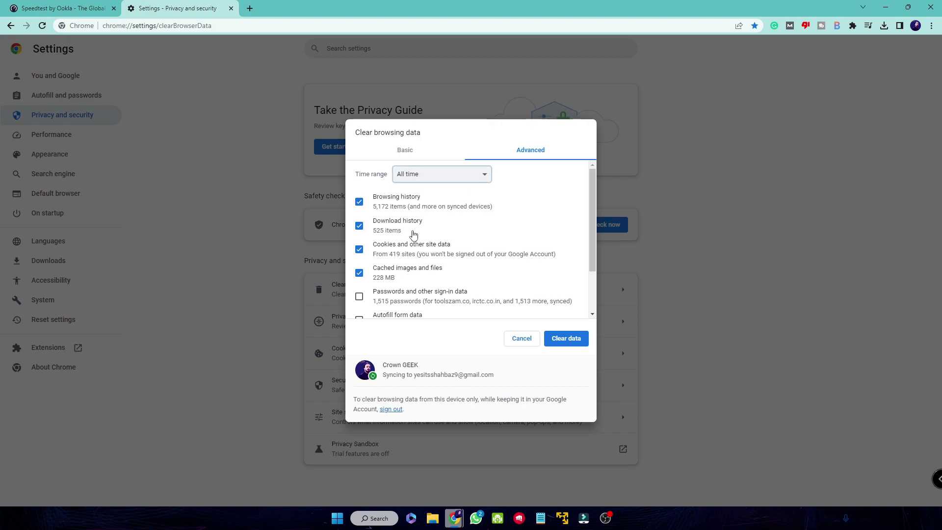
{"action": "scroll", "coordinate": [407, 231], "scroll_direction": "down", "scroll_amount": 1}
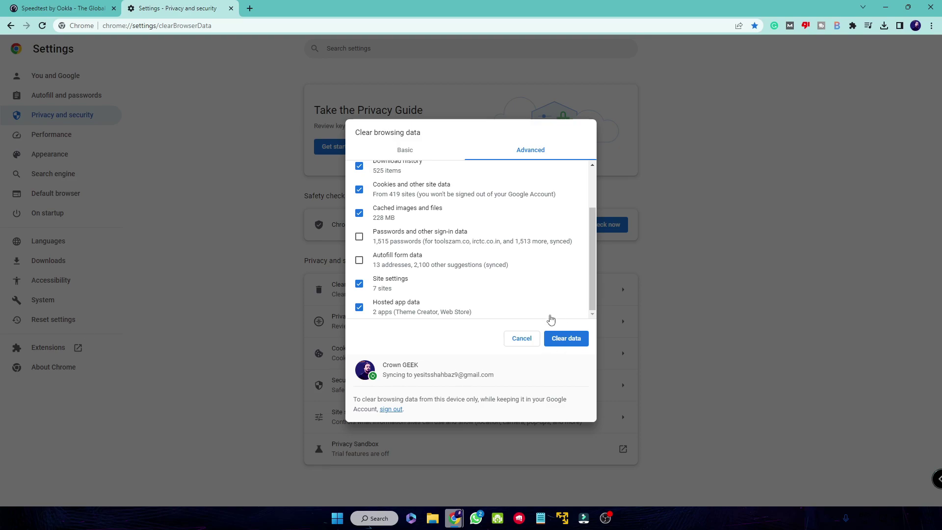
{"action": "left_click", "coordinate": [524, 339]}
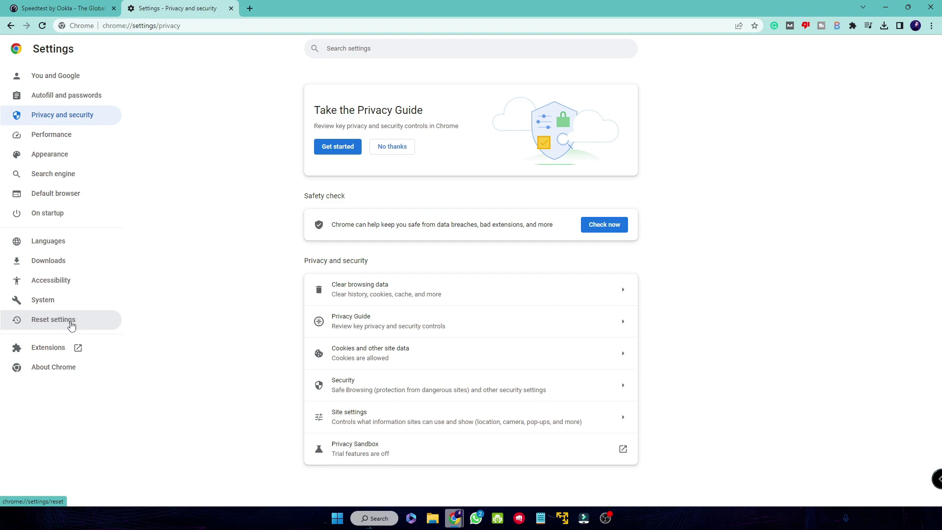
On Chrome's Reset settings page, start restoring settings to their original defaults, then close the confirmation
{"action": "left_click", "coordinate": [72, 326]}
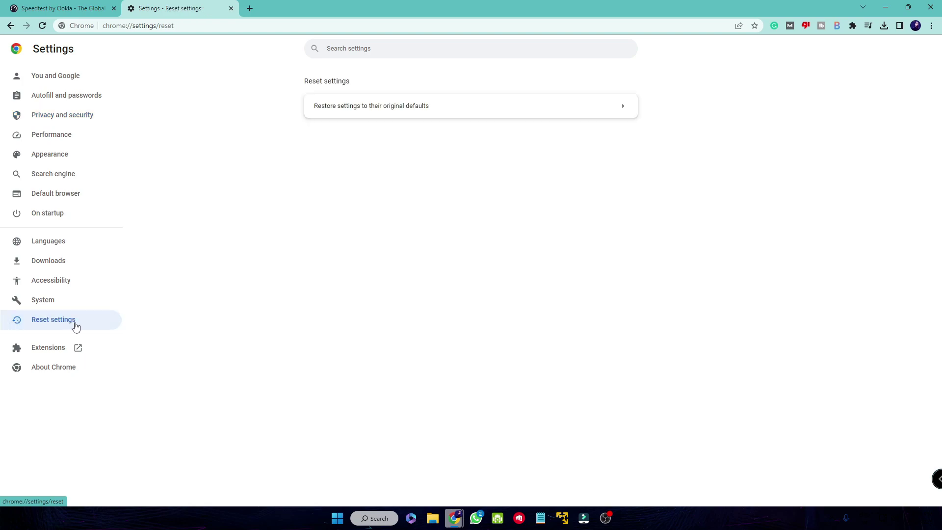
{"action": "left_click", "coordinate": [361, 112]}
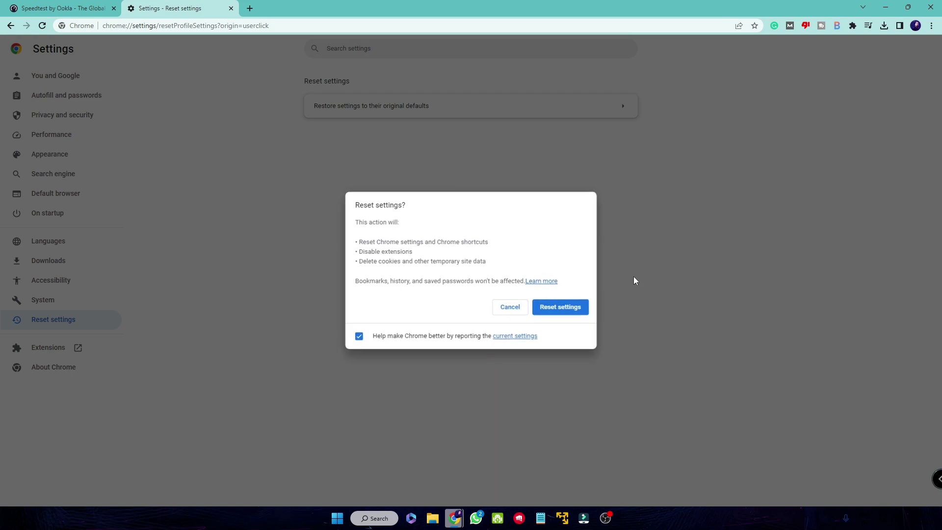
{"action": "left_click", "coordinate": [515, 305]}
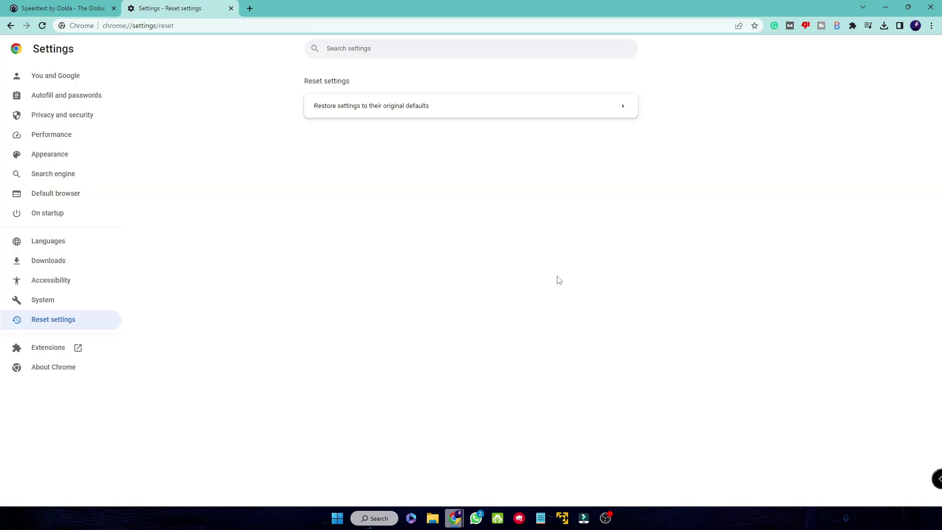
{"action": "left_click", "coordinate": [887, 7]}
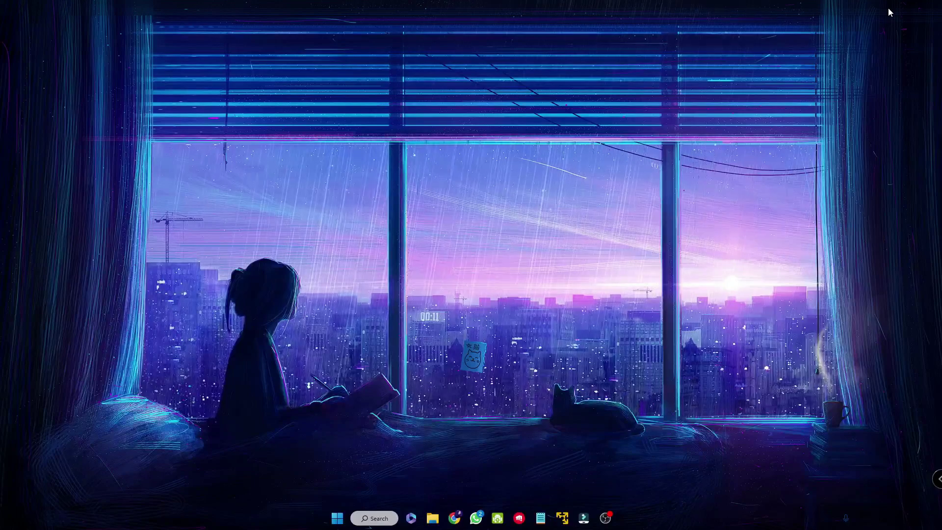